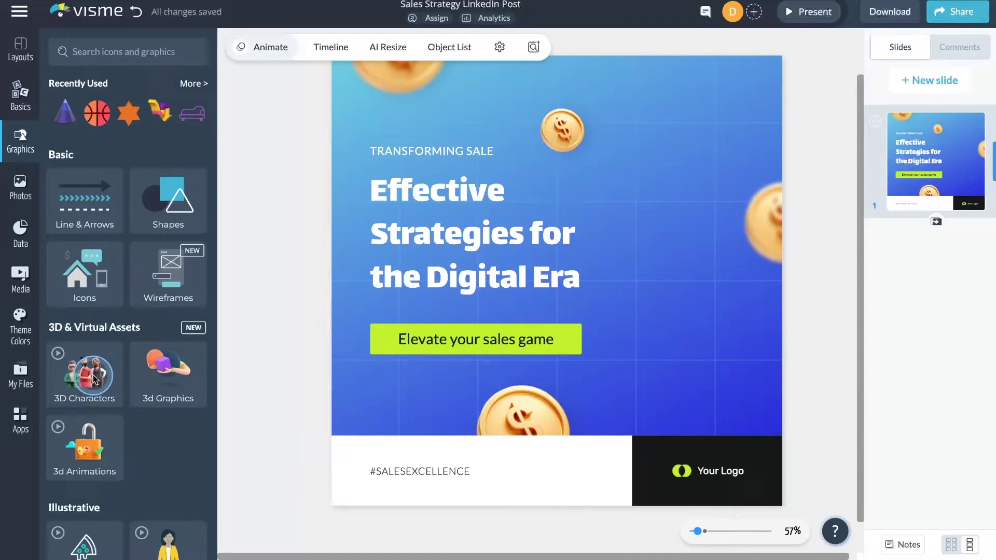
- Place a Cool-set 3D character on the sales slide and begin customizing it
{"action": "left_click", "coordinate": [94, 380]}
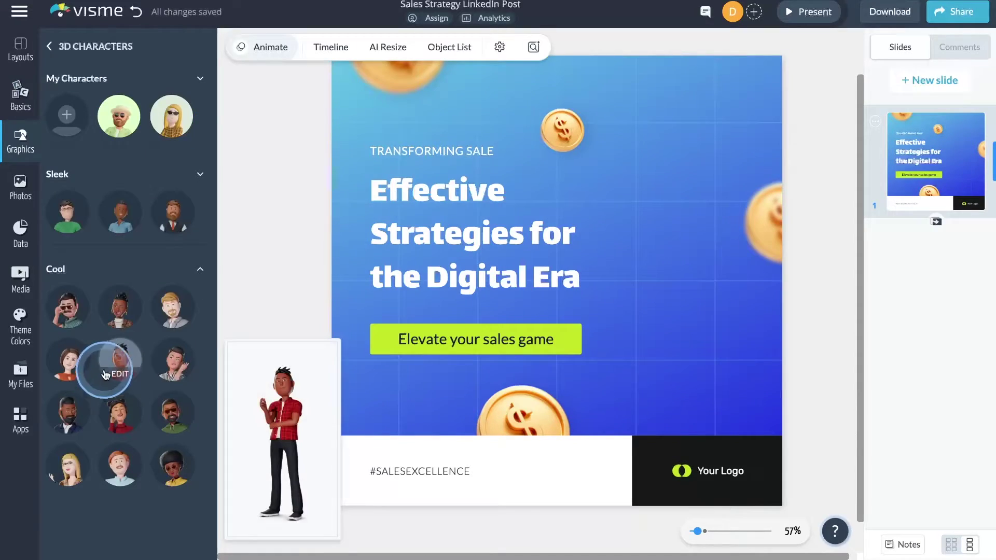
{"action": "left_click_drag", "start_coordinate": [172, 306], "coordinate": [674, 233]}
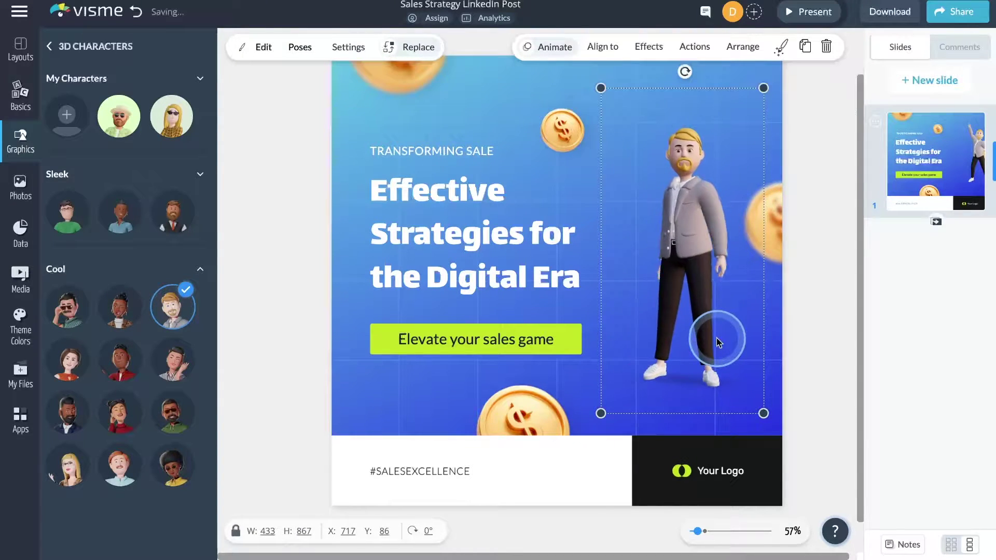
{"action": "left_click", "coordinate": [175, 323]}
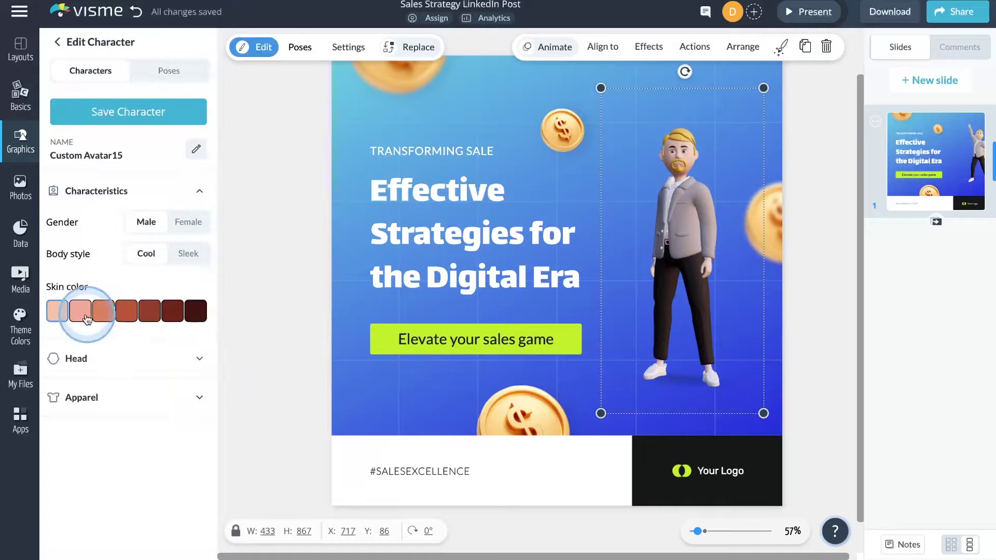
- Give the character a new hairstyle and a beard
{"action": "left_click", "coordinate": [160, 359]}
{"action": "scroll", "coordinate": [160, 358], "scroll_direction": "down", "scroll_amount": 4}
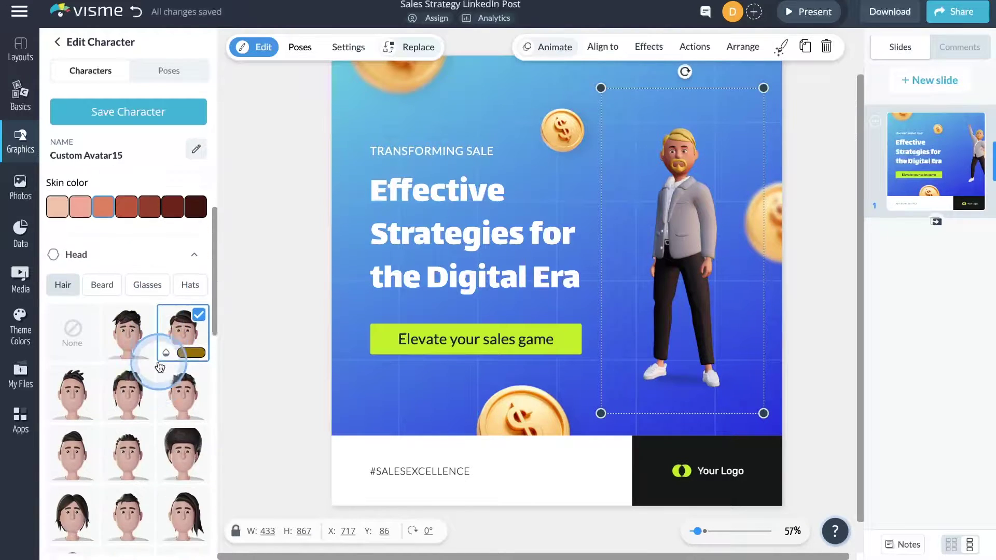
{"action": "left_click", "coordinate": [126, 409]}
{"action": "scroll", "coordinate": [129, 400], "scroll_direction": "up", "scroll_amount": 3}
{"action": "left_click", "coordinate": [120, 325]}
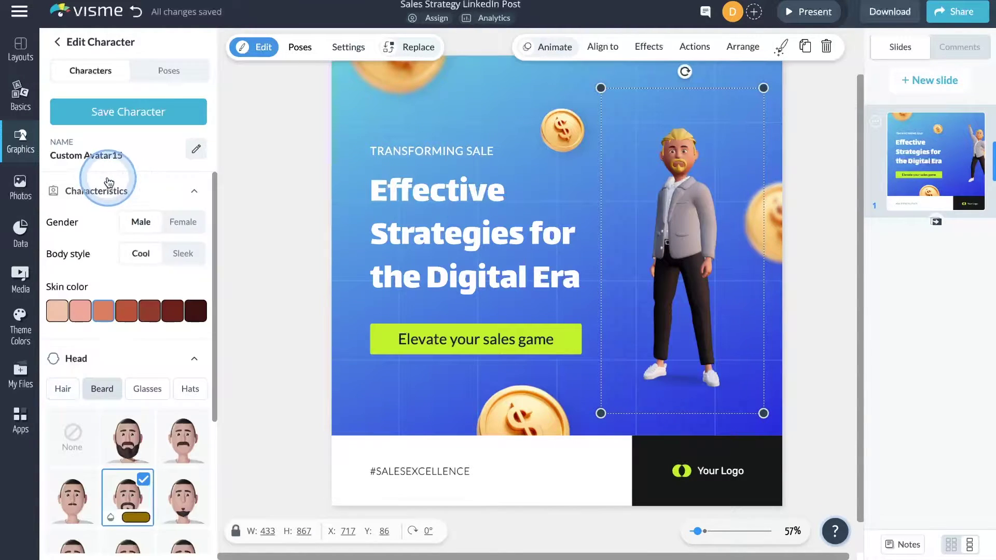
{"action": "scroll", "coordinate": [155, 414], "scroll_direction": "down", "scroll_amount": 2}
{"action": "left_click", "coordinate": [177, 482]}
- Put round glasses and black shoes on the character
{"action": "left_click", "coordinate": [149, 259]}
{"action": "left_click", "coordinate": [156, 473]}
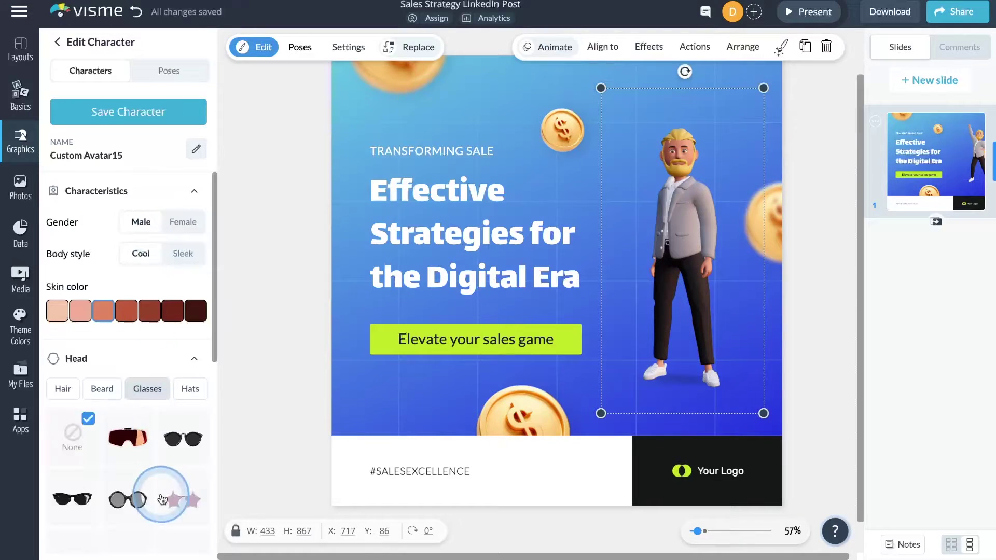
{"action": "scroll", "coordinate": [145, 467], "scroll_direction": "down", "scroll_amount": 5}
{"action": "left_click", "coordinate": [131, 511]}
{"action": "scroll", "coordinate": [150, 311], "scroll_direction": "up", "scroll_amount": 5}
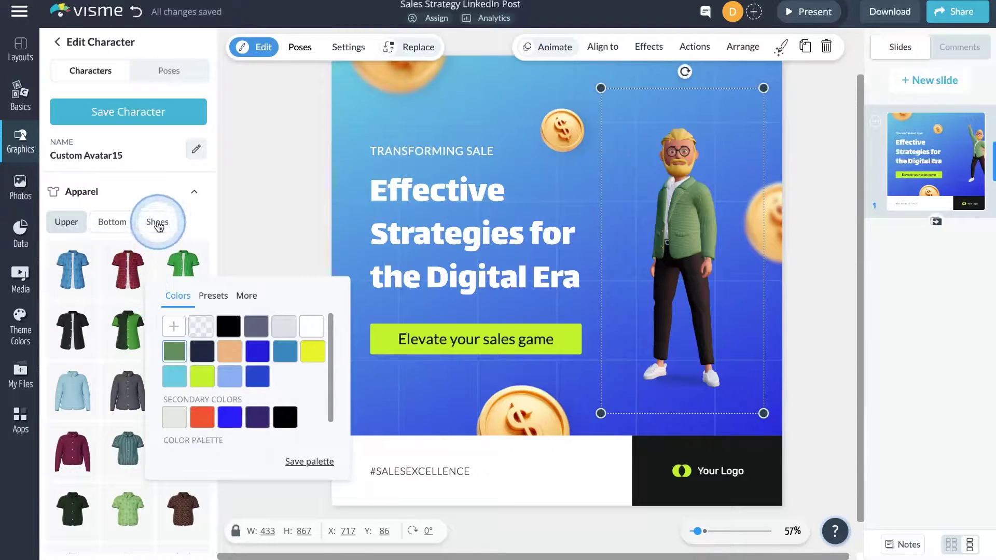
{"action": "left_click", "coordinate": [157, 222]}
{"action": "left_click", "coordinate": [181, 275]}
{"action": "left_click", "coordinate": [292, 59]}
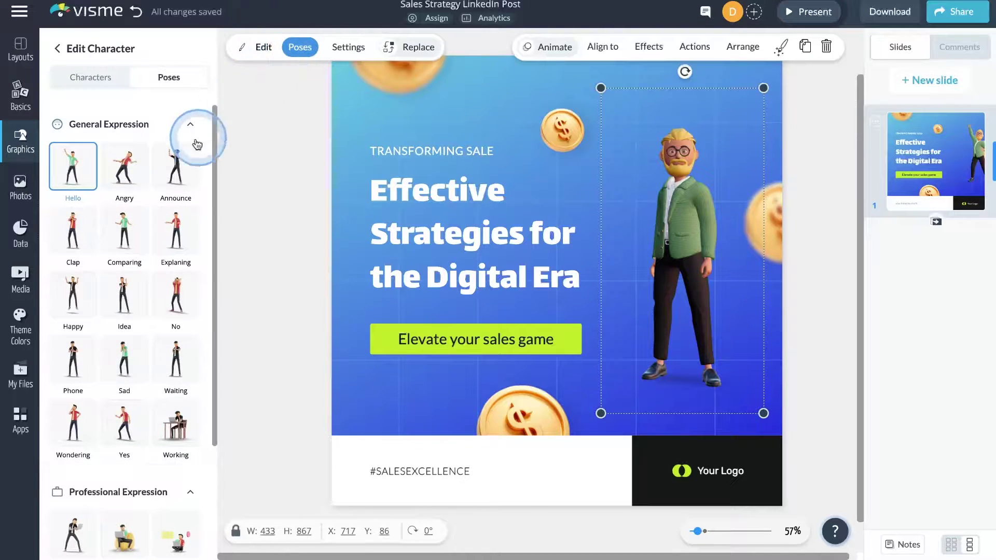
- Try the Comparing pose, then set the character to the Phone pose
{"action": "left_click", "coordinate": [124, 240]}
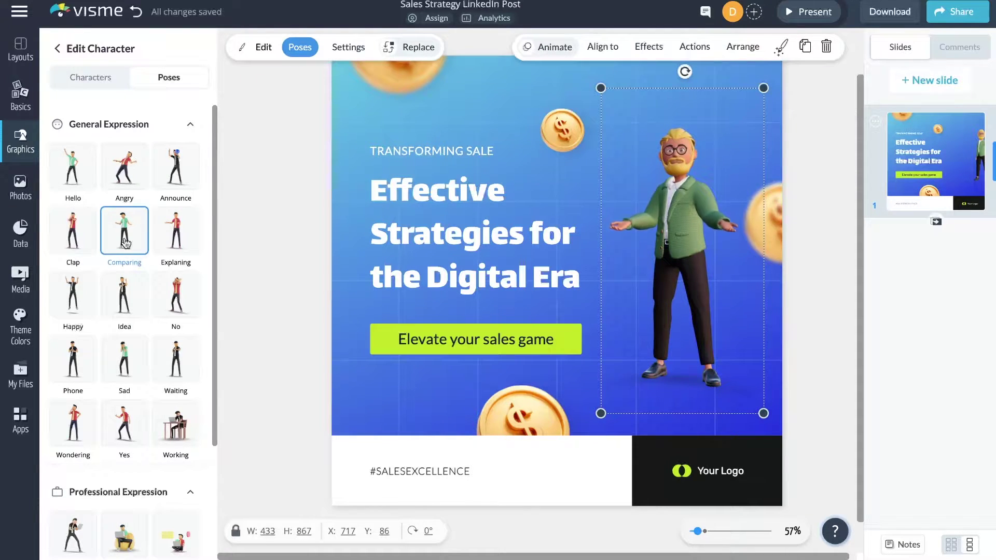
{"action": "left_click", "coordinate": [87, 354]}
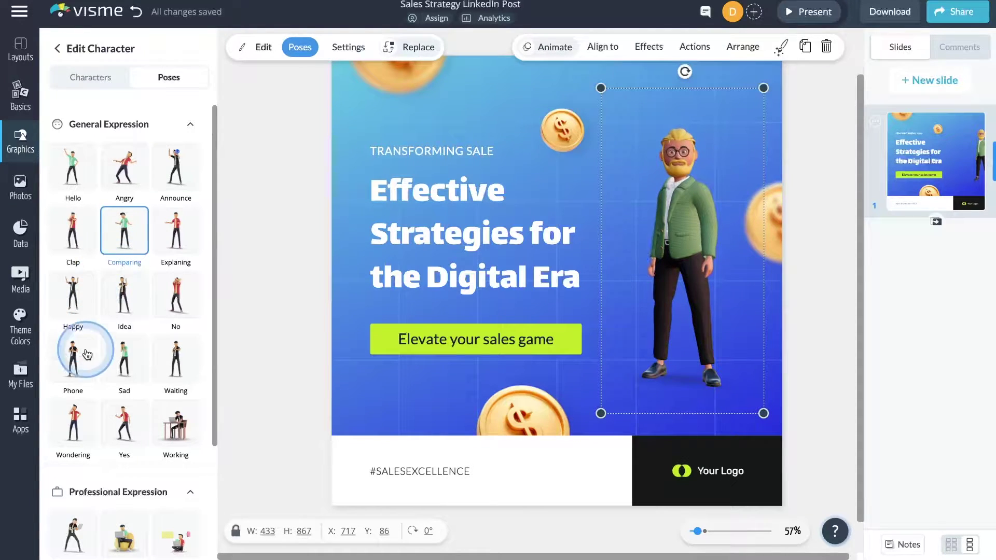
{"action": "scroll", "coordinate": [135, 377], "scroll_direction": "down", "scroll_amount": 3}
{"action": "left_click", "coordinate": [139, 377]}
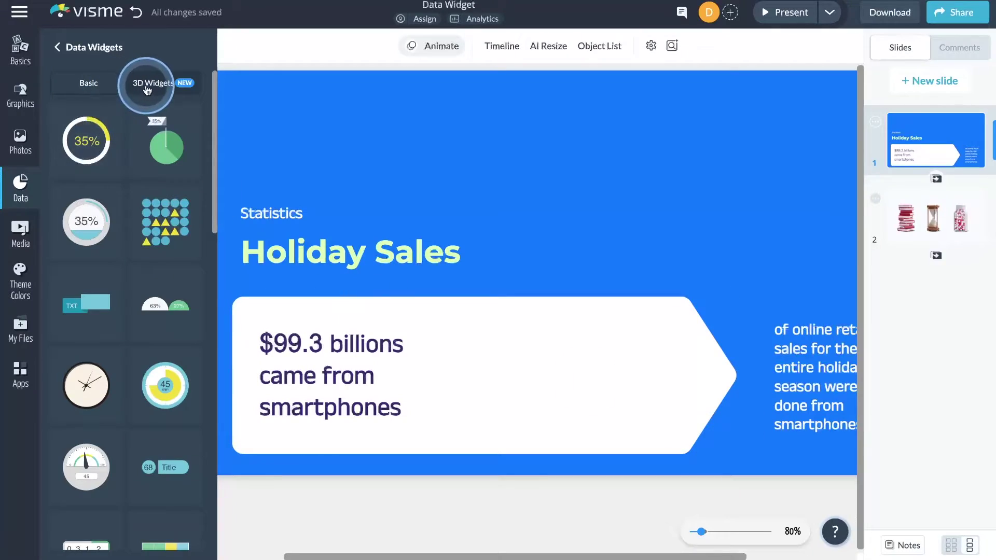
- Place a 3D coin-stack widget on the Holiday Sales slide and enlarge it
{"action": "left_click", "coordinate": [150, 84]}
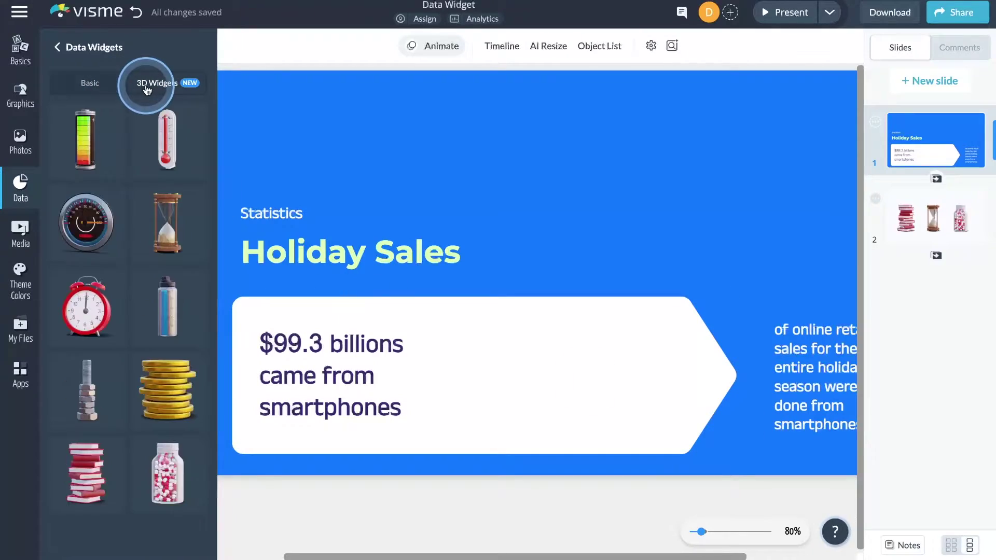
{"action": "left_click_drag", "start_coordinate": [167, 389], "coordinate": [613, 294]}
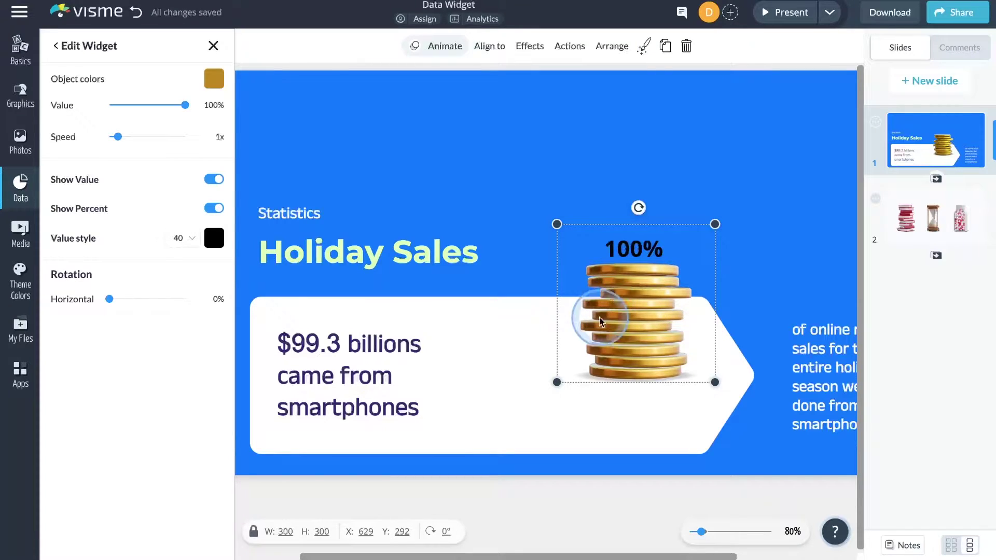
{"action": "left_click_drag", "start_coordinate": [557, 381], "coordinate": [484, 454]}
- Set the coin widget to 64% with white value text, then go to slide 2
{"action": "left_click_drag", "start_coordinate": [185, 104], "coordinate": [158, 105]}
{"action": "left_click_drag", "start_coordinate": [118, 136], "coordinate": [121, 139]}
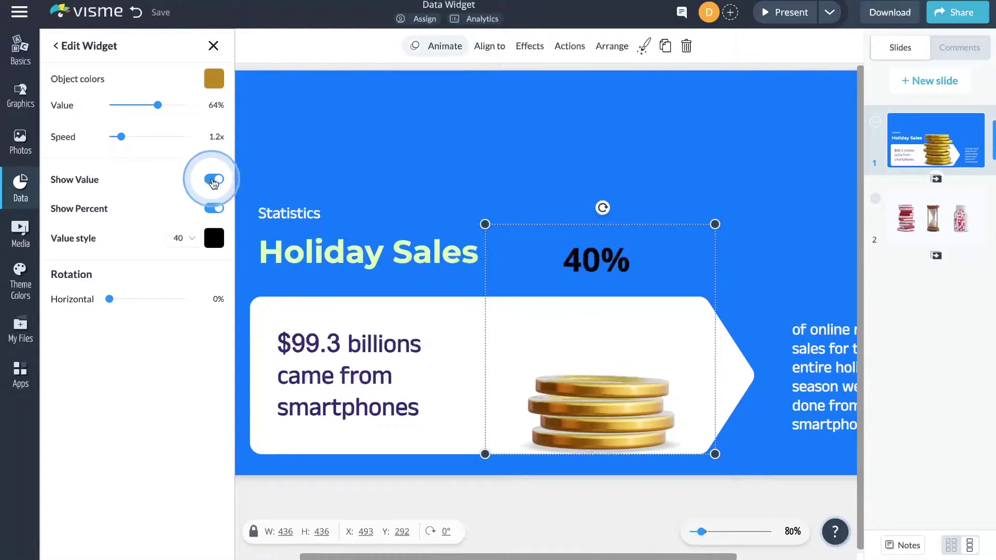
{"action": "left_click", "coordinate": [214, 238]}
{"action": "left_click", "coordinate": [353, 296]}
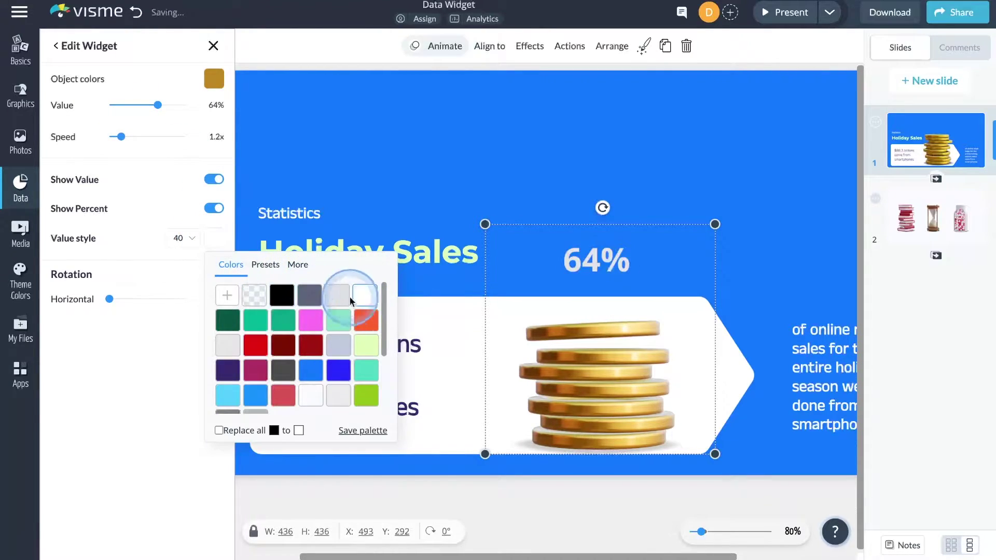
{"action": "left_click", "coordinate": [158, 301]}
{"action": "left_click", "coordinate": [951, 219]}
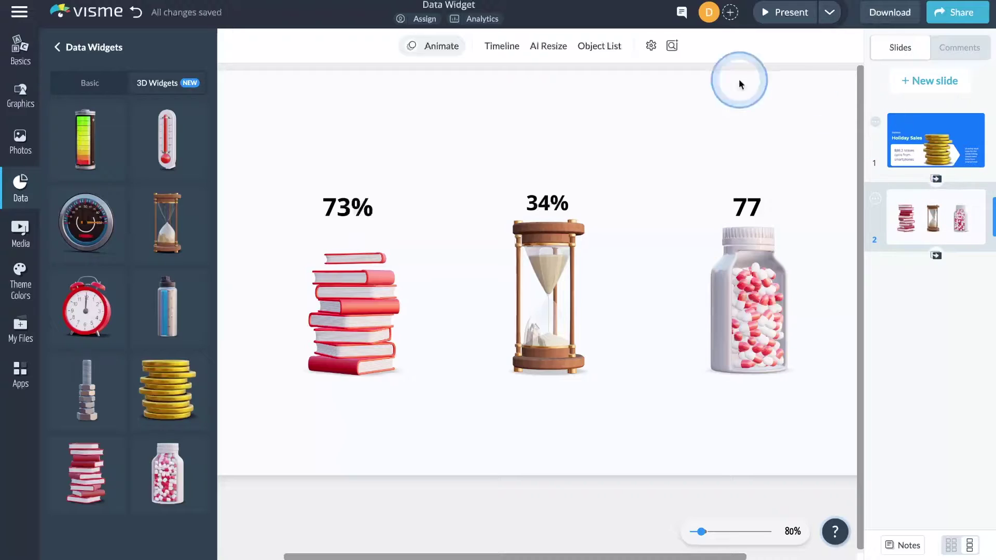
- Set the books widget to 67%, rotated horizontally, with red value text
{"action": "left_click", "coordinate": [344, 256]}
{"action": "left_click_drag", "start_coordinate": [167, 101], "coordinate": [162, 107]}
{"action": "left_click_drag", "start_coordinate": [128, 298], "coordinate": [150, 300]}
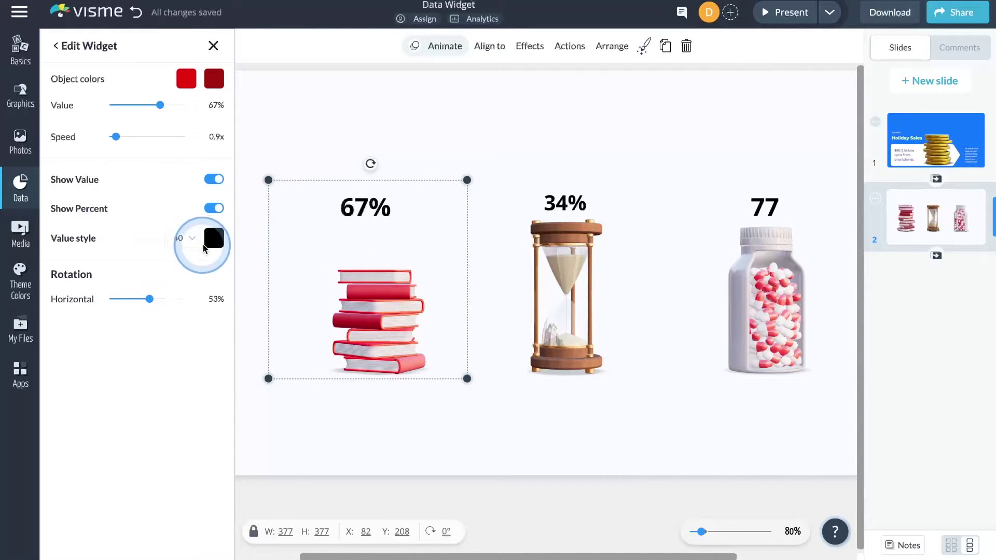
{"action": "left_click", "coordinate": [203, 244]}
{"action": "left_click", "coordinate": [312, 342]}
- Give the pill bottle dark green and teal pills, a 53% value shown as a percentage, and no rotation
{"action": "left_click", "coordinate": [767, 215]}
{"action": "left_click", "coordinate": [187, 78]}
{"action": "left_click", "coordinate": [200, 159]}
{"action": "left_click", "coordinate": [214, 78]}
{"action": "left_click", "coordinate": [261, 164]}
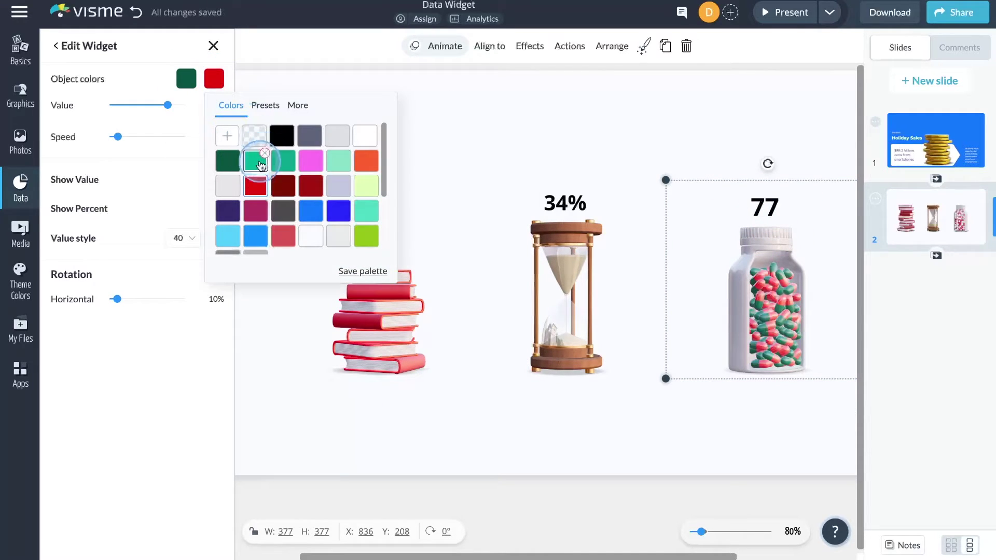
{"action": "left_click", "coordinate": [184, 99]}
{"action": "left_click_drag", "start_coordinate": [171, 107], "coordinate": [150, 104]}
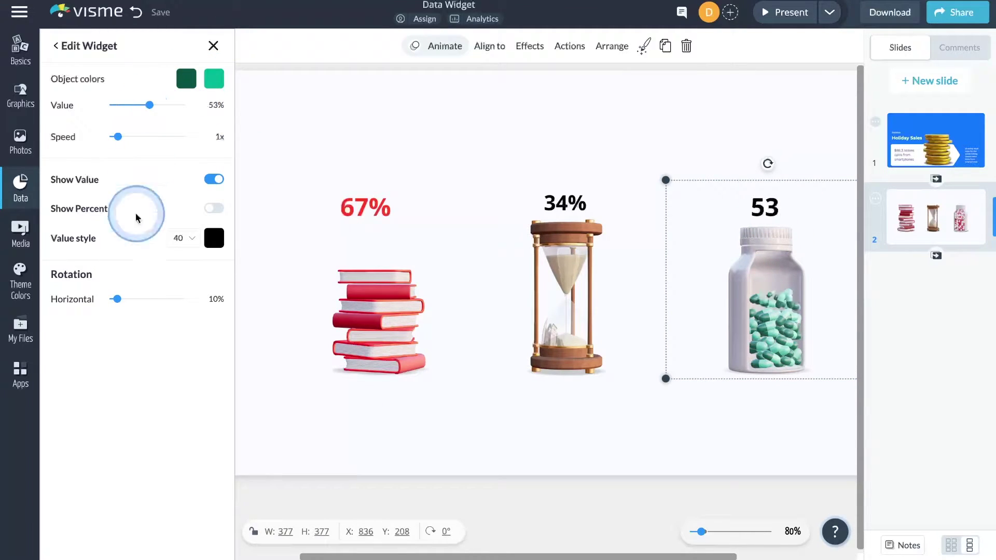
{"action": "left_click_drag", "start_coordinate": [117, 299], "coordinate": [180, 299]}
{"action": "left_click", "coordinate": [212, 212]}
{"action": "left_click", "coordinate": [406, 129]}
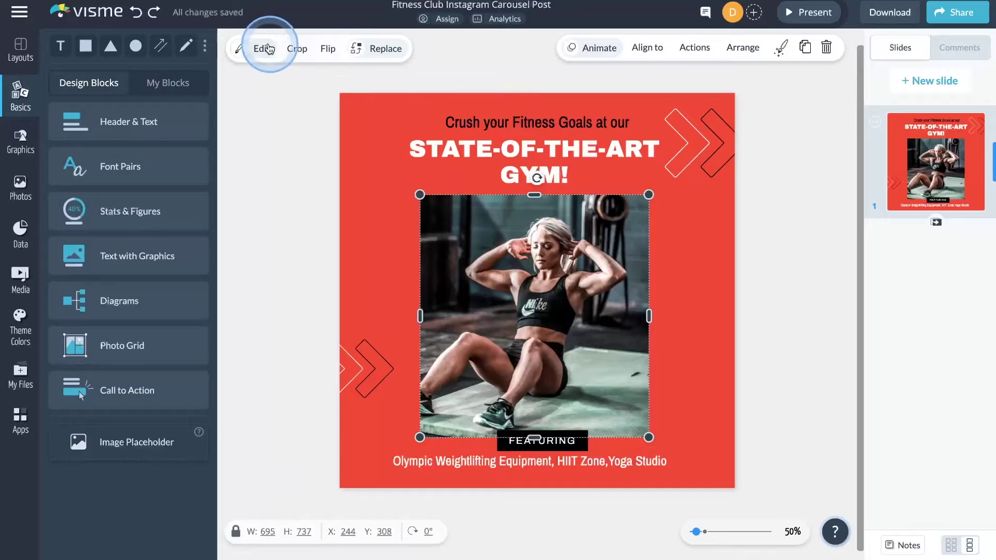
- Recrop the gym photo by pulling in the top-left corner and repositioning it, then select the ice-cream cover photo
{"action": "left_click", "coordinate": [257, 50]}
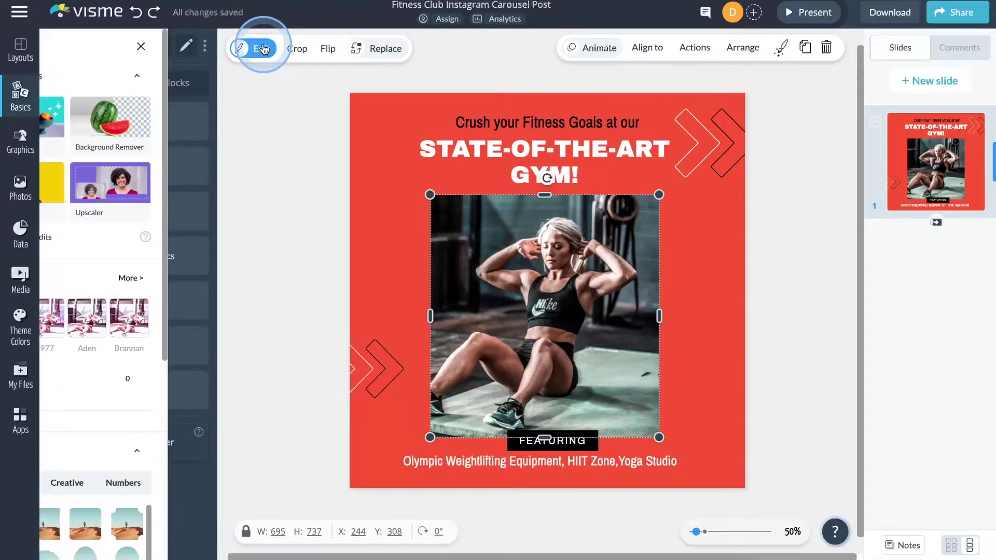
{"action": "scroll", "coordinate": [176, 359], "scroll_direction": "down", "scroll_amount": 10}
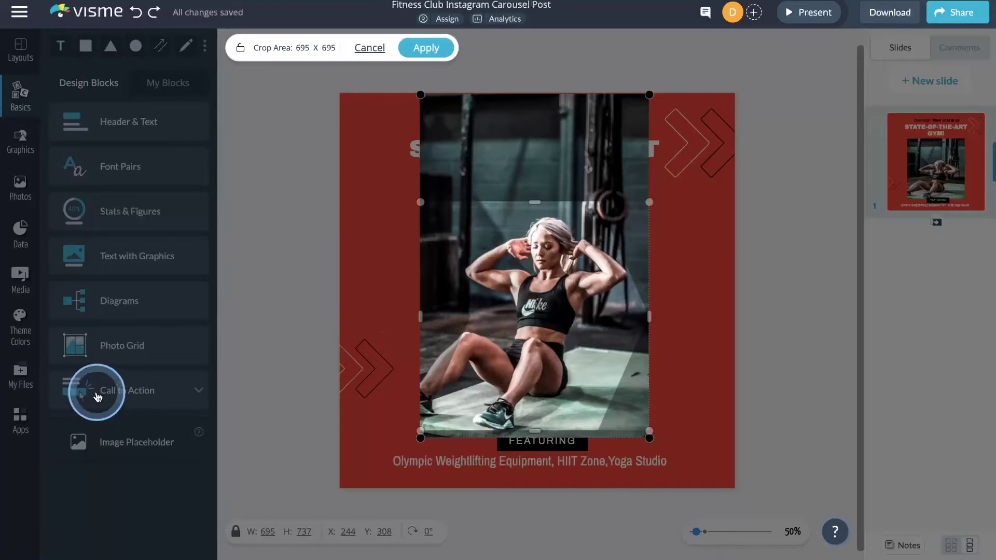
{"action": "left_click_drag", "start_coordinate": [420, 195], "coordinate": [437, 198]}
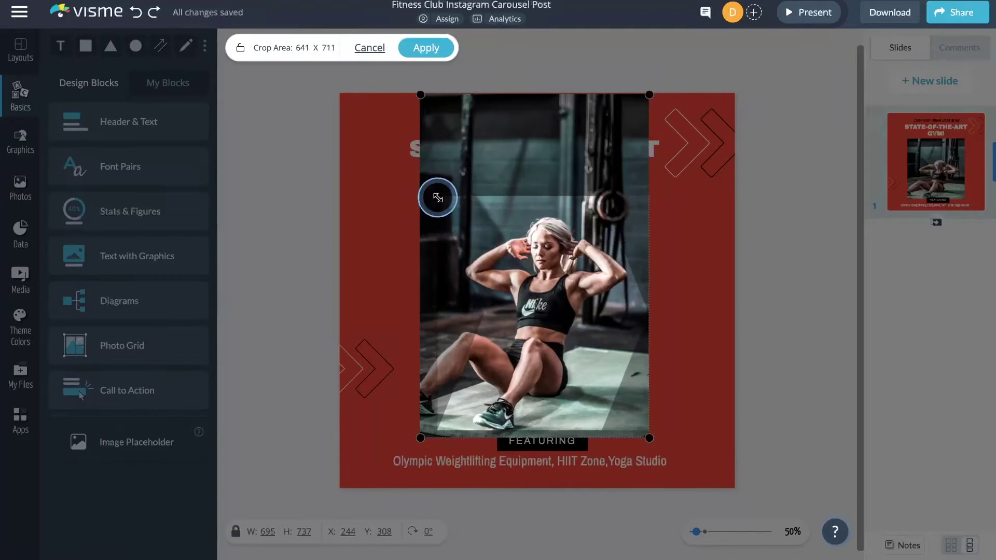
{"action": "left_click_drag", "start_coordinate": [551, 264], "coordinate": [556, 277]}
{"action": "left_click", "coordinate": [440, 52]}
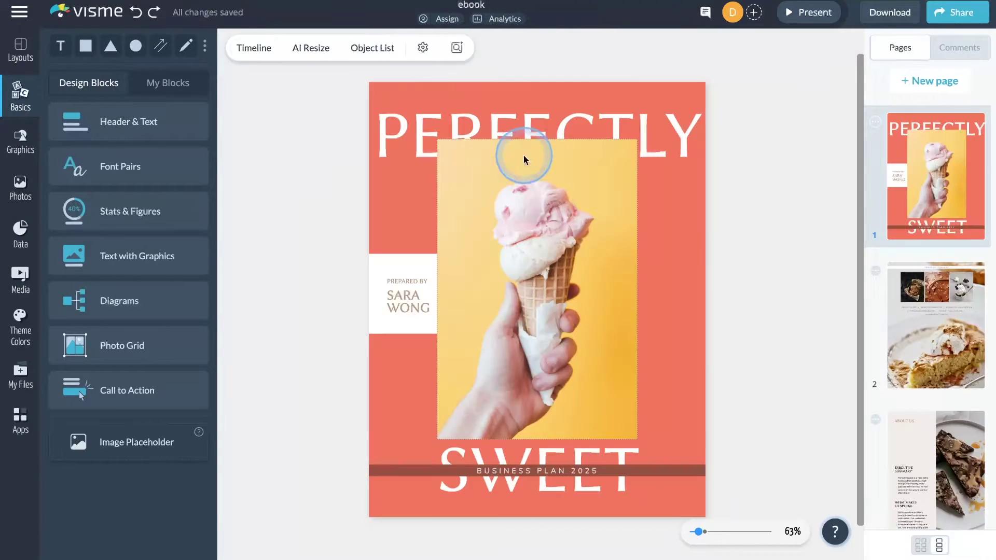
{"action": "left_click", "coordinate": [523, 158]}
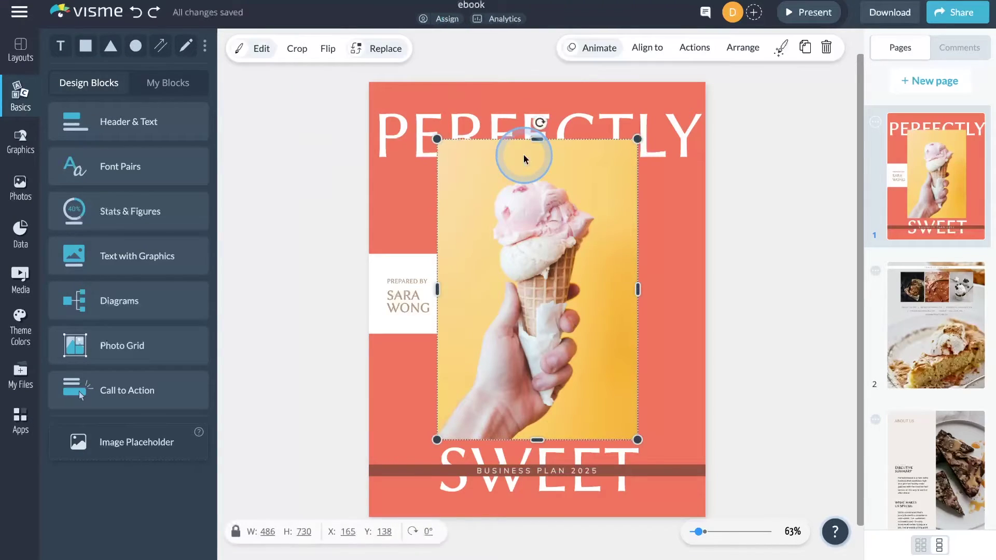
- Frame the ice-cream photo in a geometric arch with a narrower, taller crop
{"action": "left_click", "coordinate": [263, 49]}
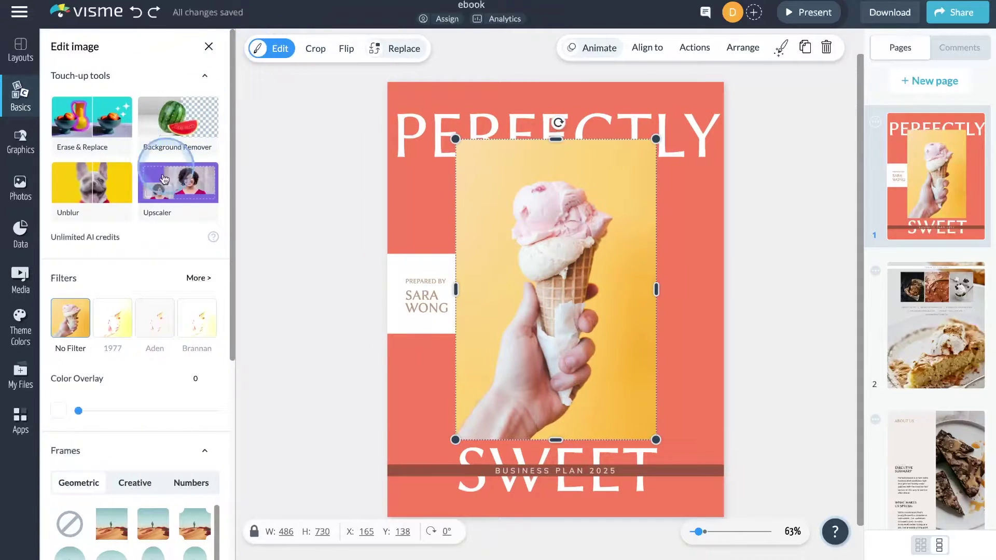
{"action": "scroll", "coordinate": [116, 363], "scroll_direction": "down", "scroll_amount": 5}
{"action": "left_click", "coordinate": [117, 376]}
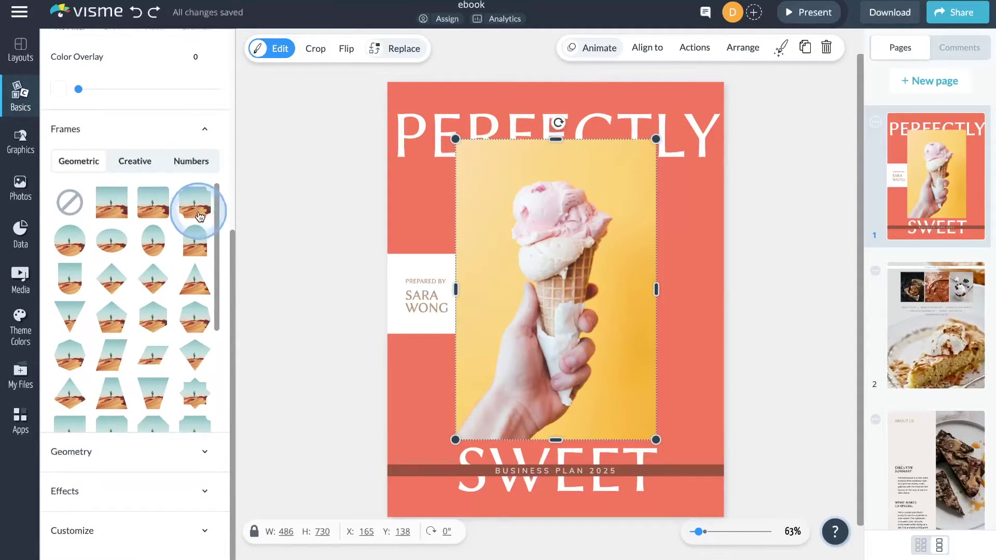
{"action": "left_click", "coordinate": [200, 217]}
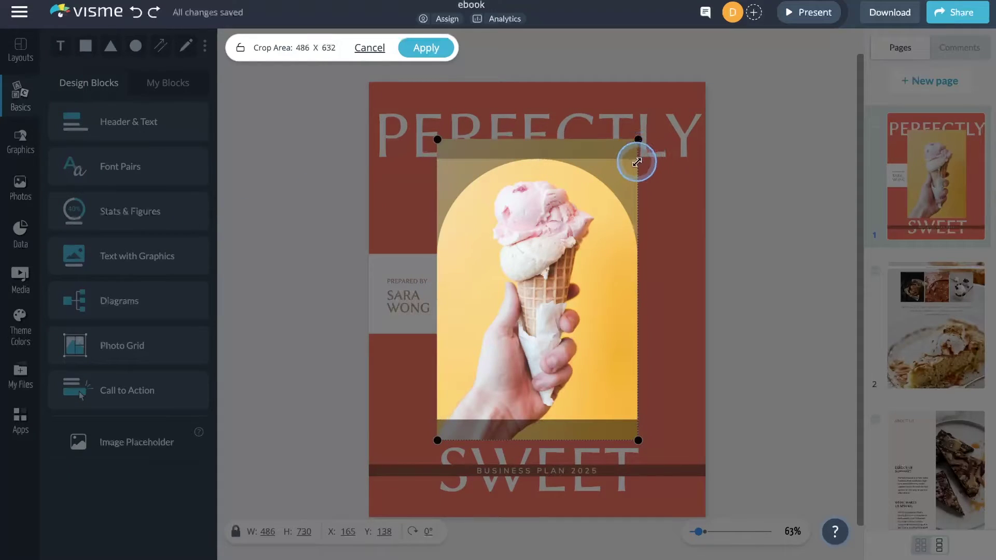
{"action": "left_click_drag", "start_coordinate": [637, 162], "coordinate": [631, 152]}
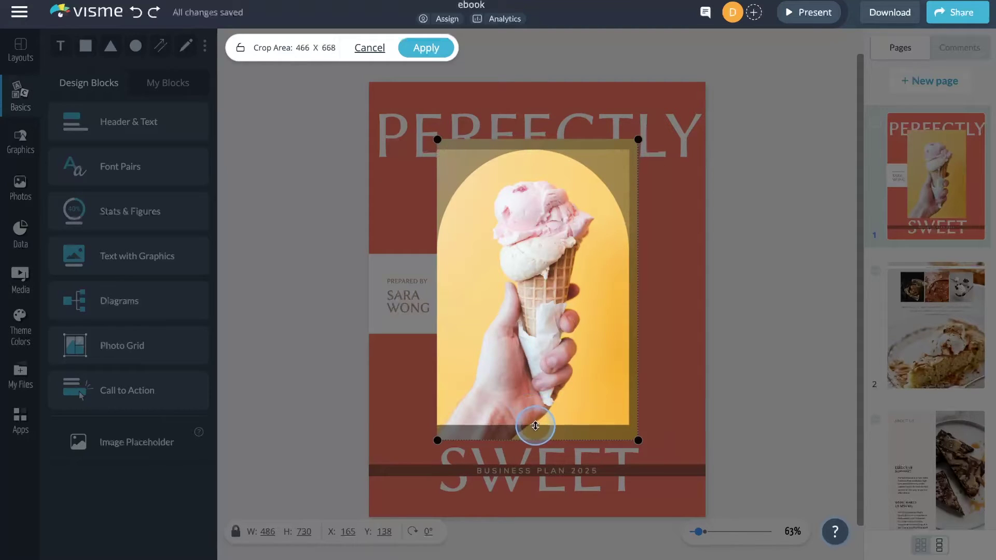
{"action": "left_click_drag", "start_coordinate": [534, 422], "coordinate": [556, 358]}
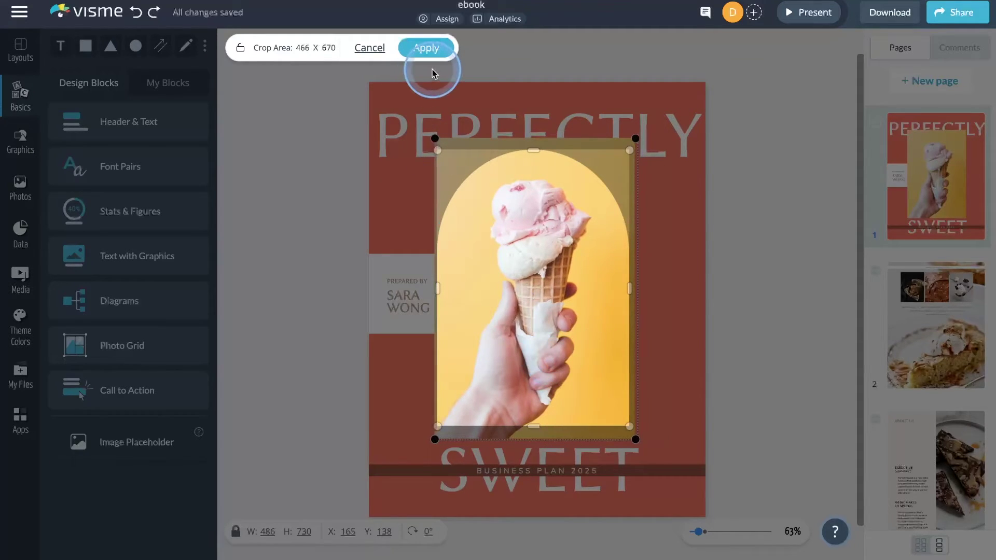
{"action": "left_click", "coordinate": [434, 52]}
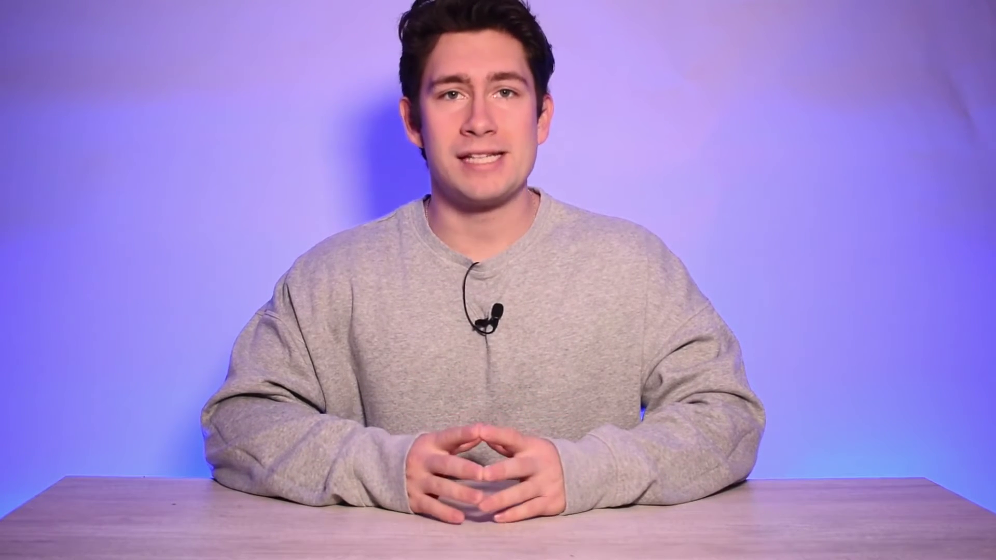
{"action": "left_click", "coordinate": [159, 80]}
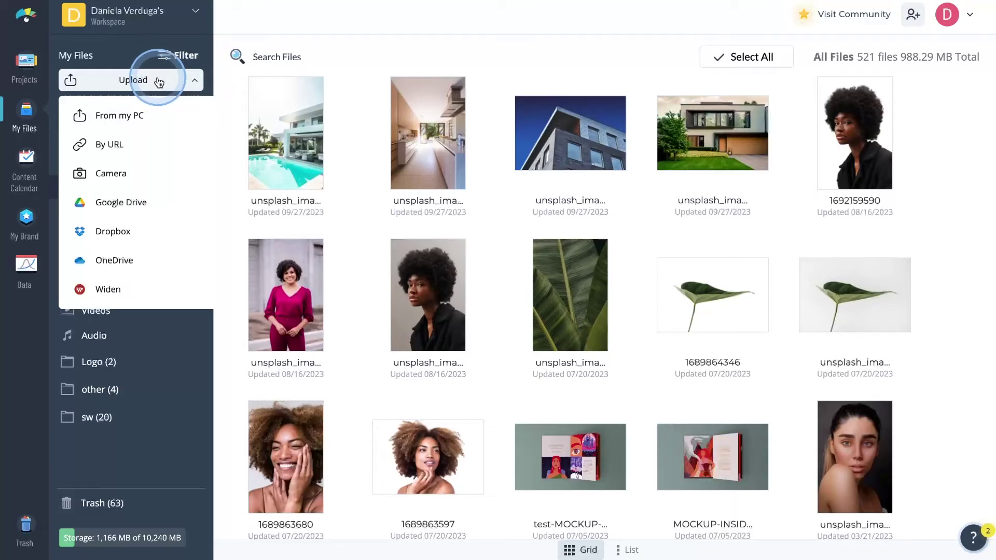
- Upload product.jpeg from the campaign folder on the PC into My Files
{"action": "left_click", "coordinate": [148, 115]}
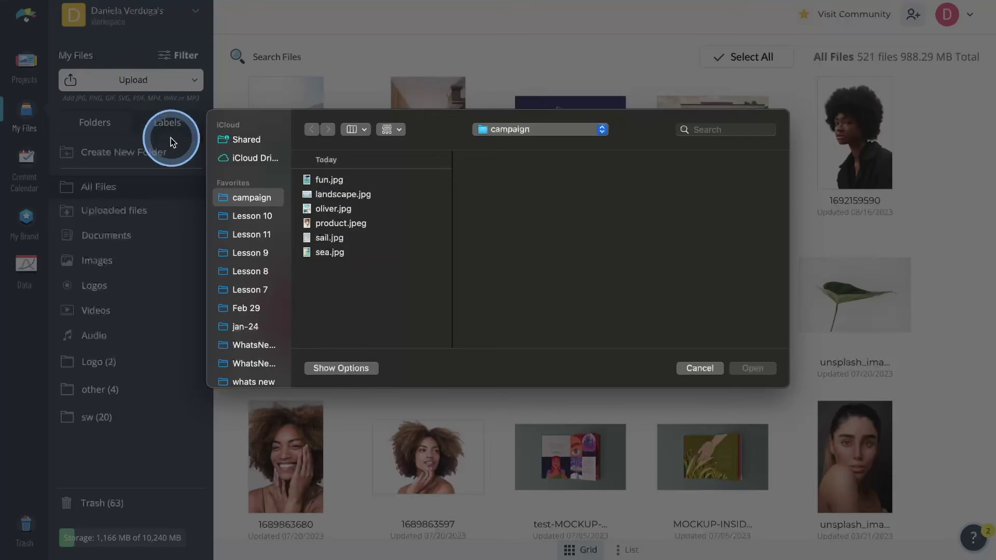
{"action": "left_click", "coordinate": [356, 227]}
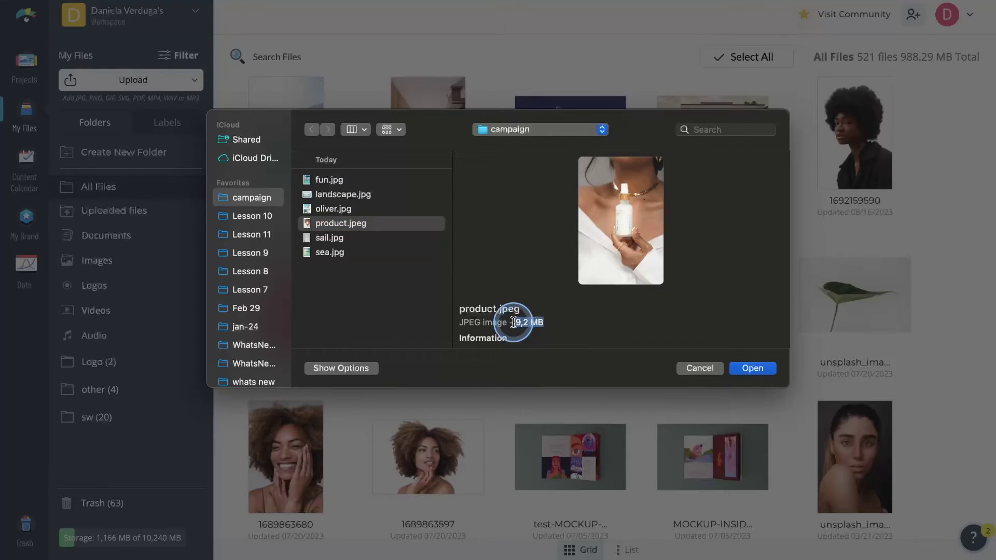
{"action": "left_click", "coordinate": [751, 368]}
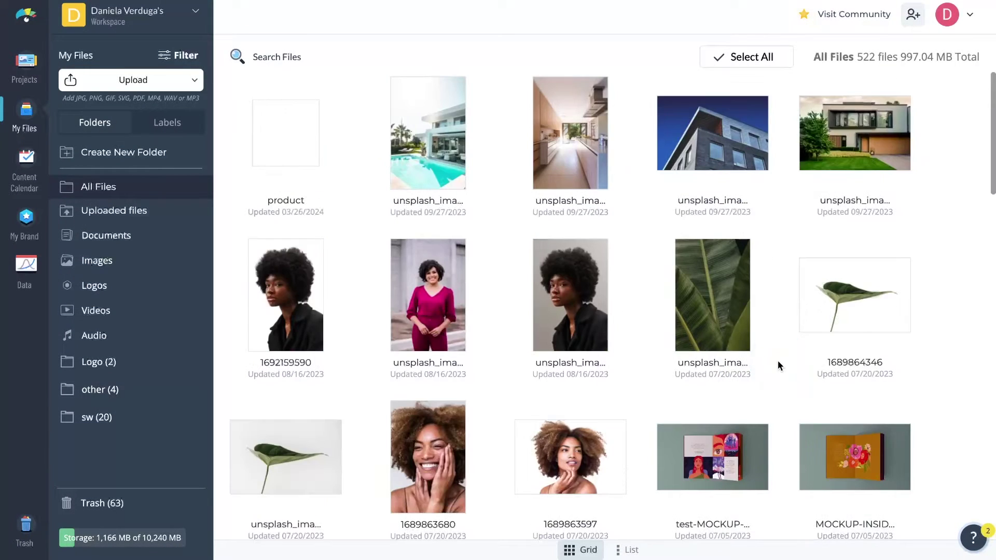
{"action": "left_click", "coordinate": [600, 155]}
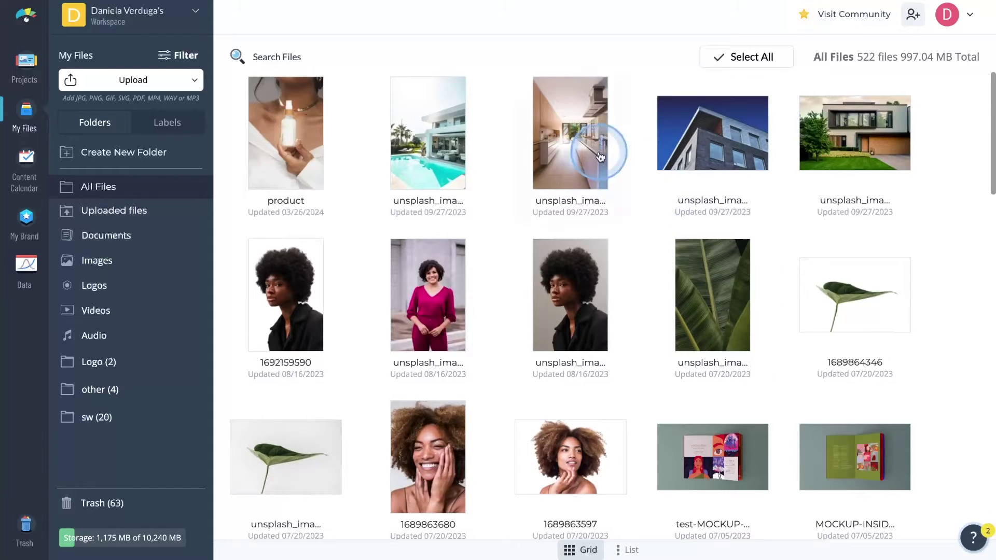
{"action": "left_click", "coordinate": [275, 125]}
{"action": "left_click", "coordinate": [265, 146]}
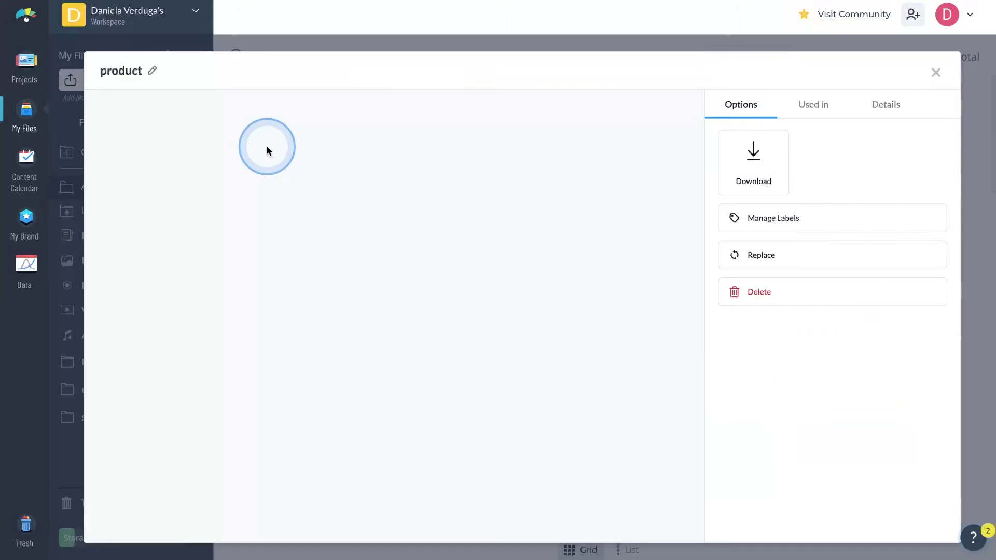
{"action": "left_click", "coordinate": [757, 118]}
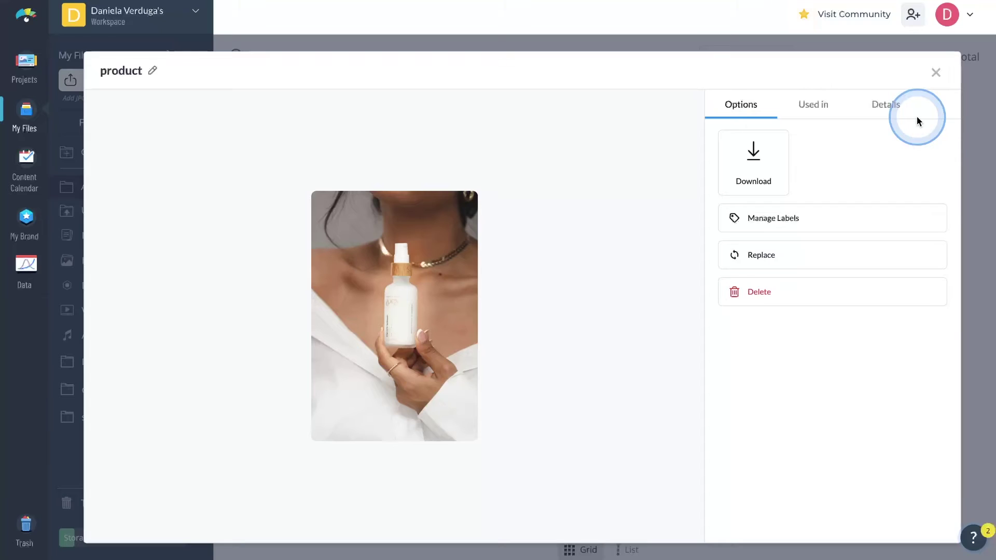
{"action": "left_click", "coordinate": [890, 115]}
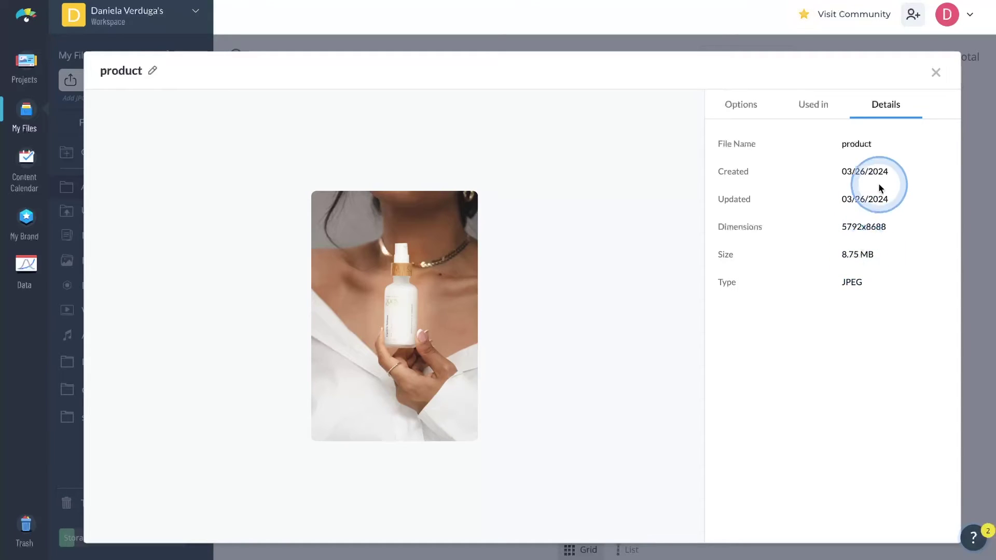
{"action": "left_click", "coordinate": [937, 72]}
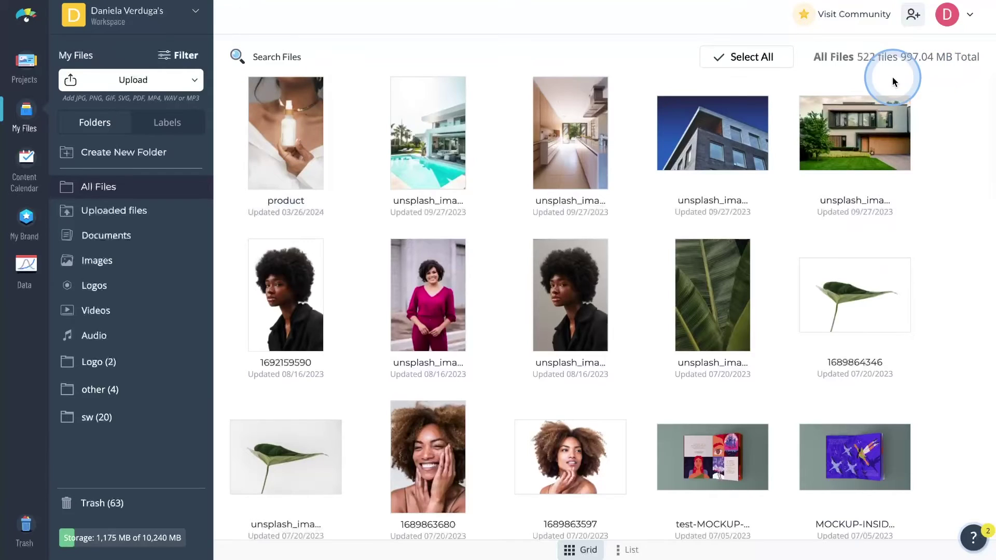